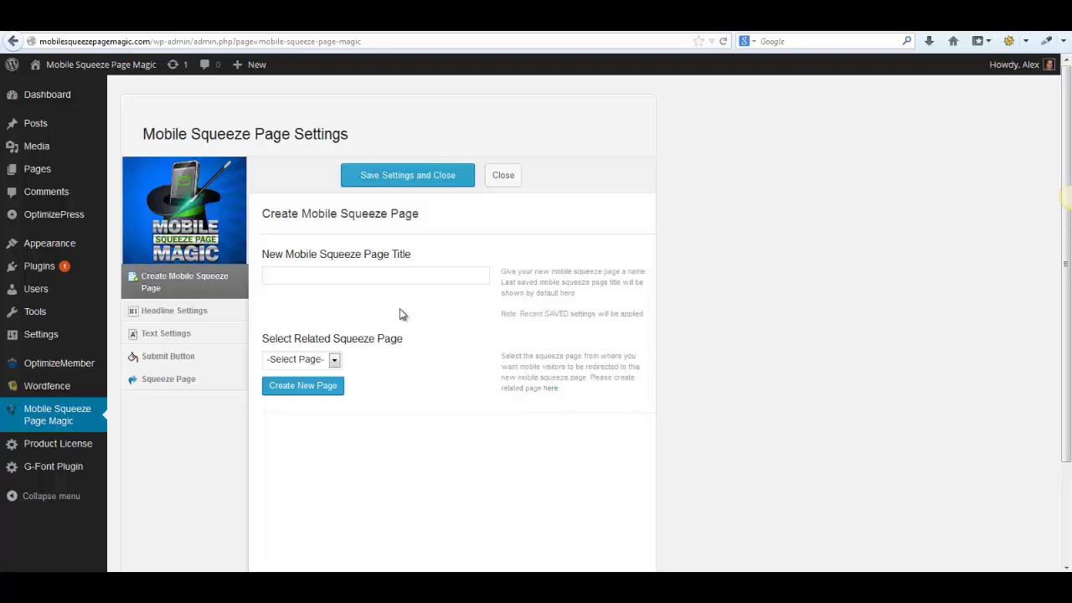
Step: Paste 'MM Mobile' as the page title and choose 'squeeze page' as the related squeeze page
right_click(342, 279)
left_click(374, 370)
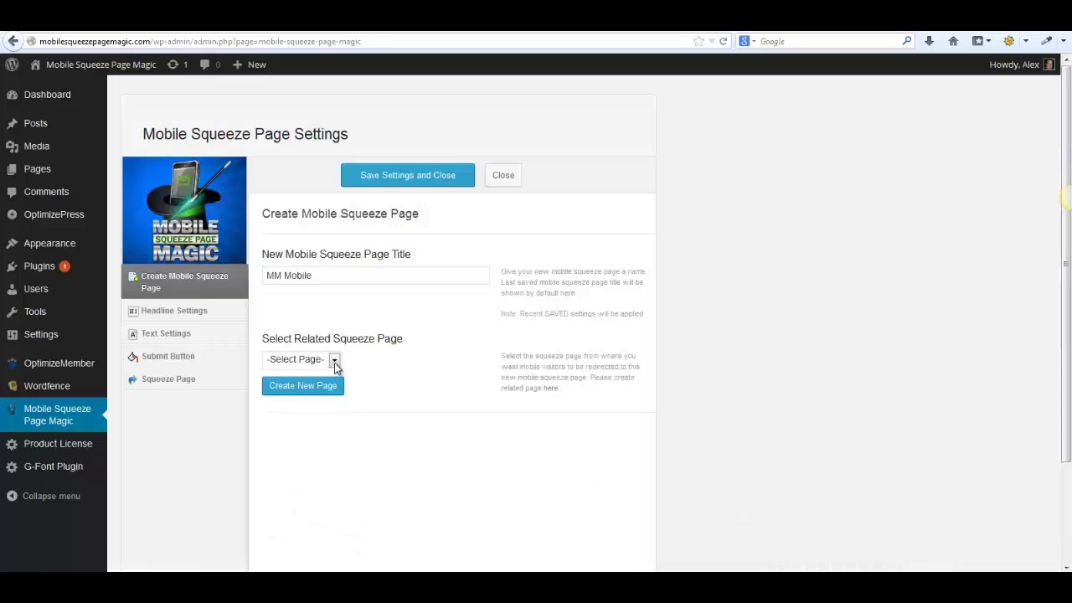
left_click(334, 360)
left_click(322, 388)
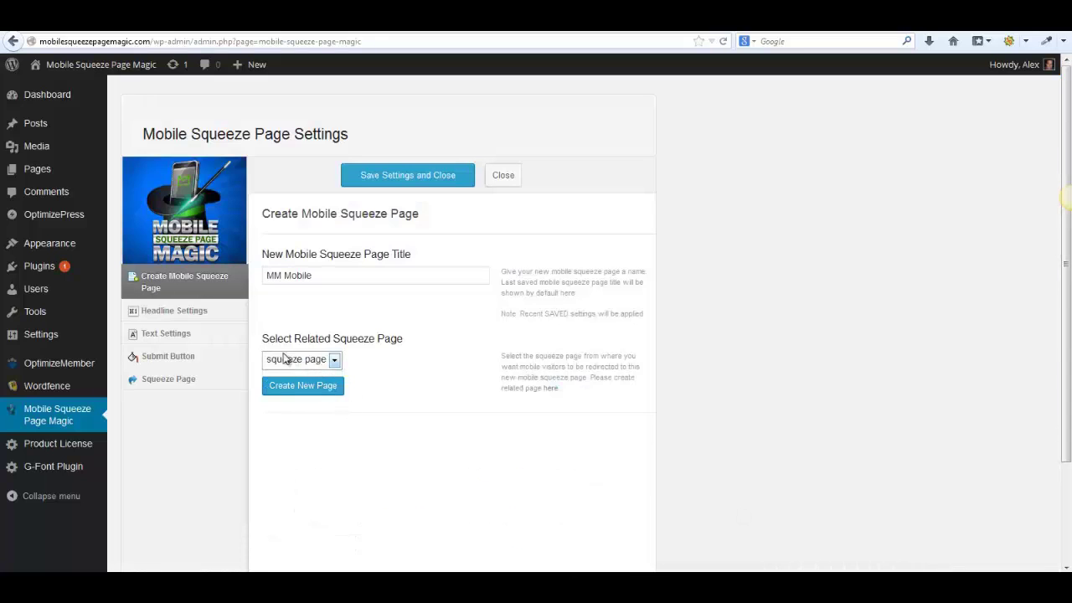
Step: Create the new page and paste the Steve Jobs quote pre headline and the main headline
left_click(295, 390)
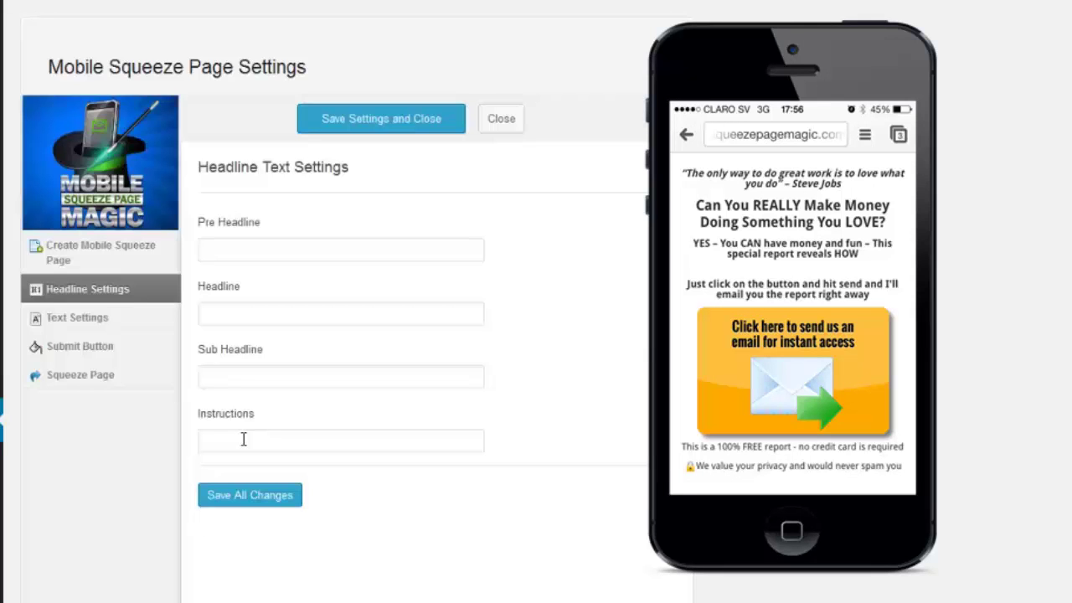
right_click(215, 246)
left_click(257, 356)
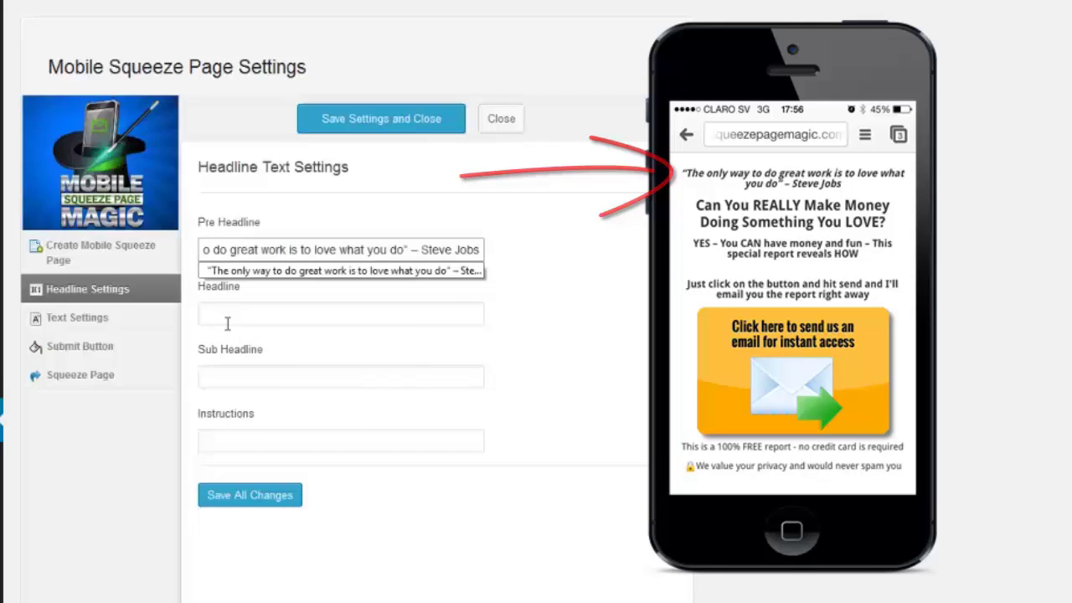
left_click(227, 322)
key("ctrl+v")
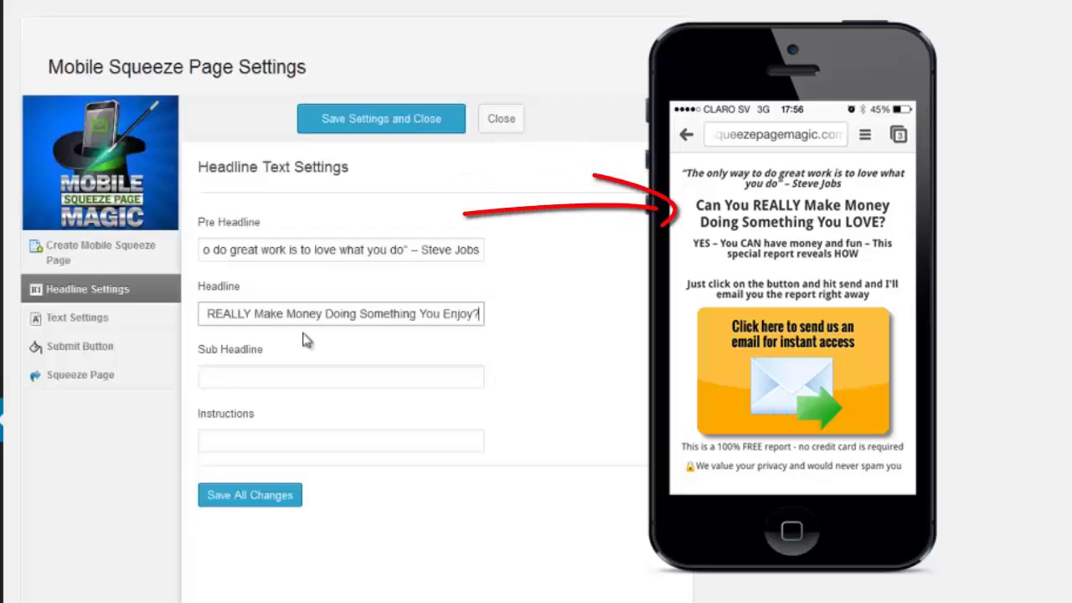
Step: Paste the sub headline and instructions sales copy
left_click(251, 377)
key("ctrl+v")
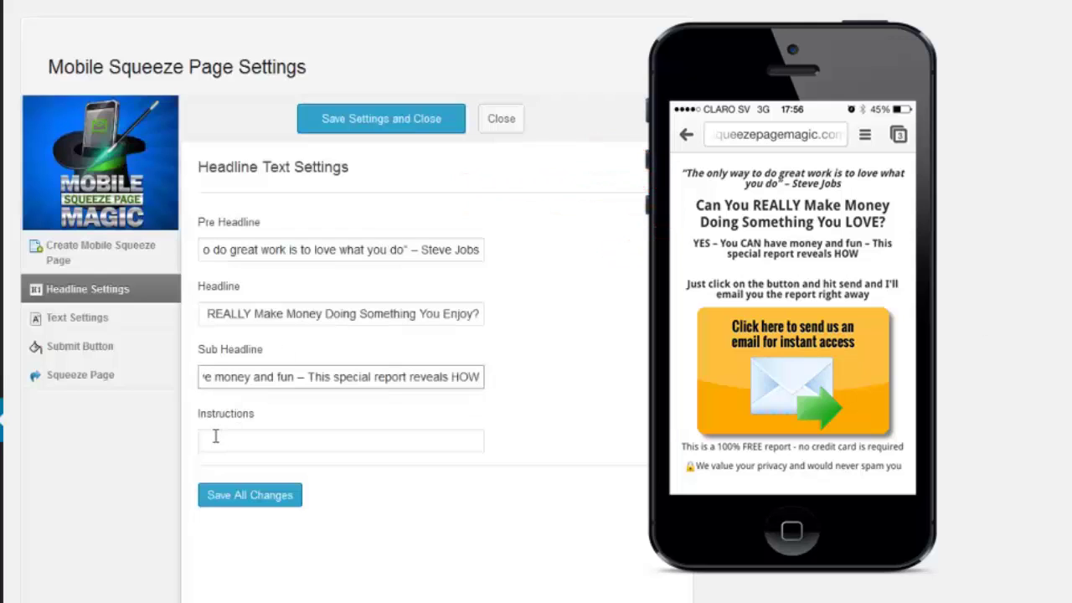
left_click(216, 437)
key("ctrl+v")
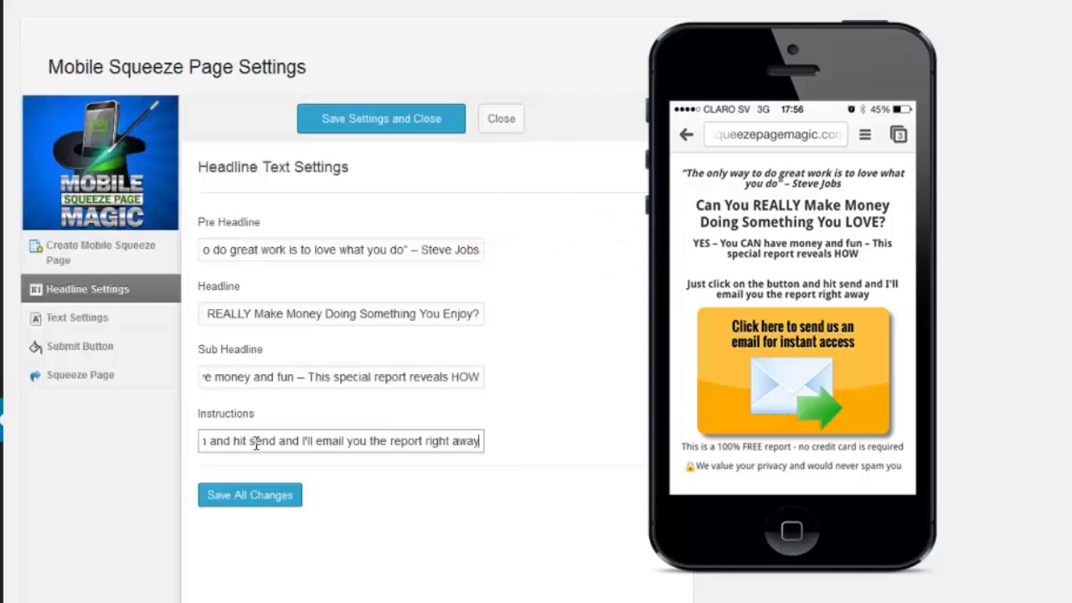
left_click(285, 476)
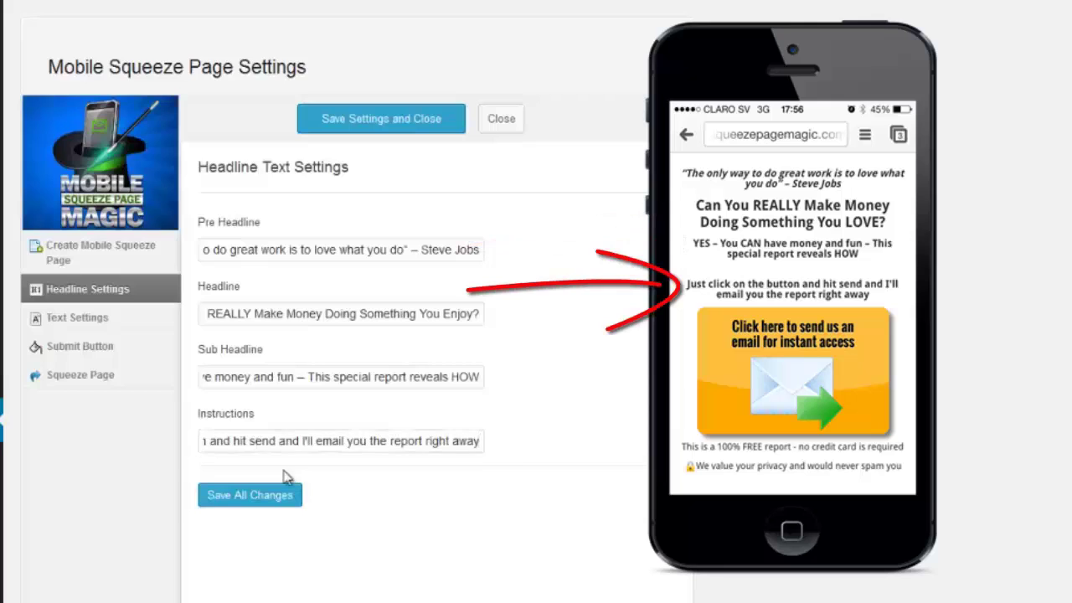
Step: In Text Settings, paste the free-report disclaimer and the no-spam privacy text
left_click(114, 319)
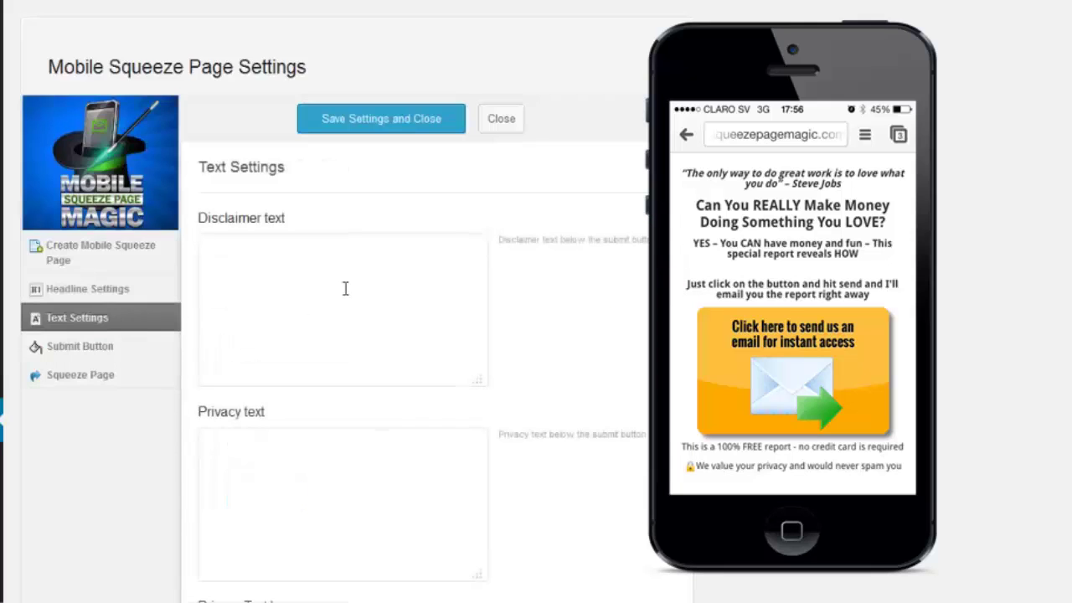
left_click(345, 287)
left_click(275, 460)
scroll(275, 460, "down", 2)
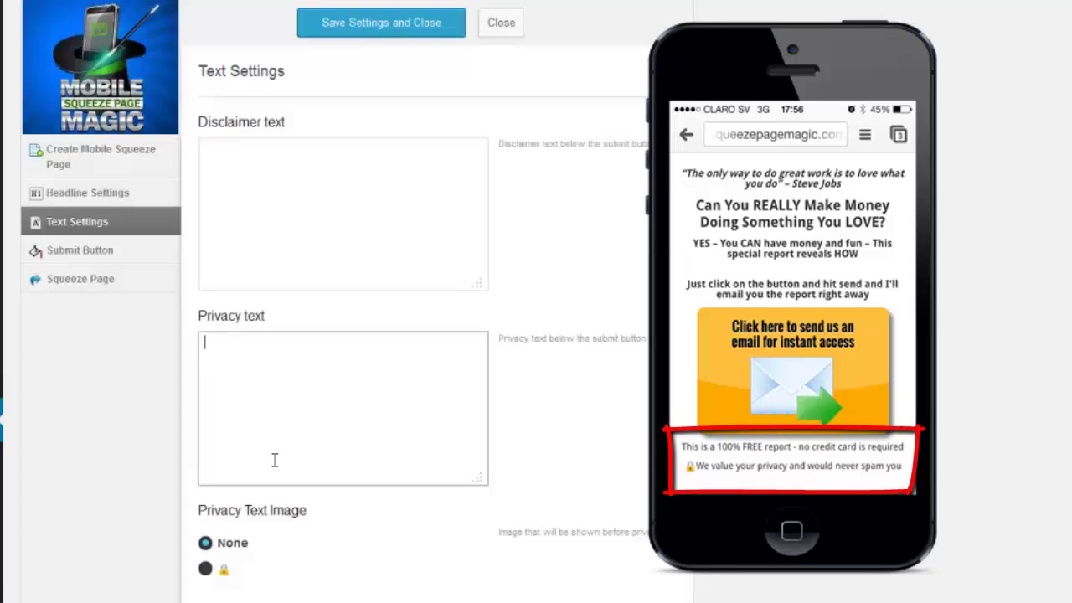
right_click(283, 196)
left_click(329, 308)
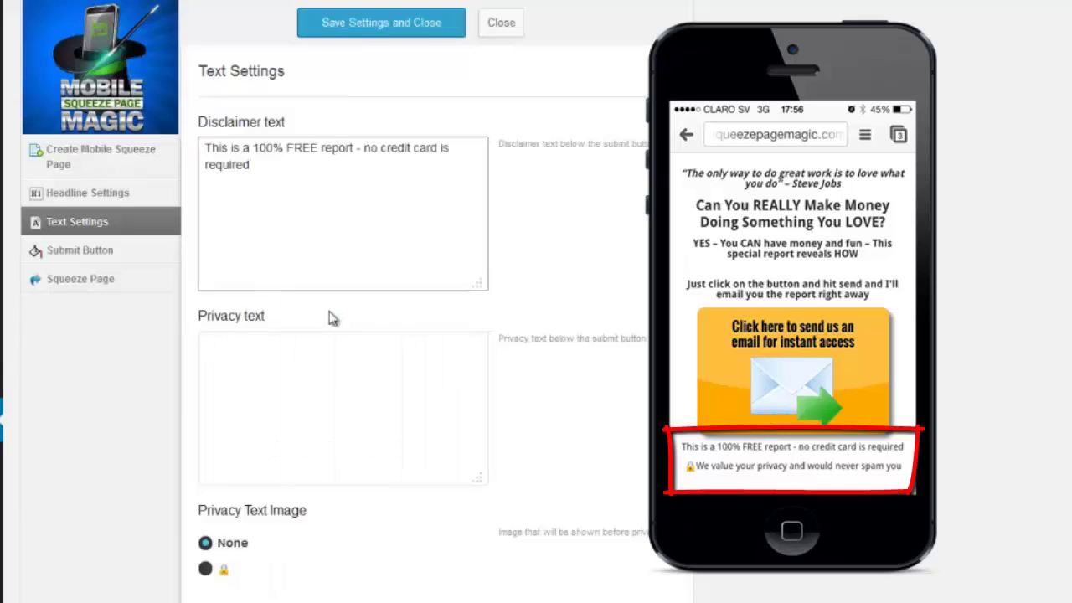
right_click(243, 362)
left_click(282, 472)
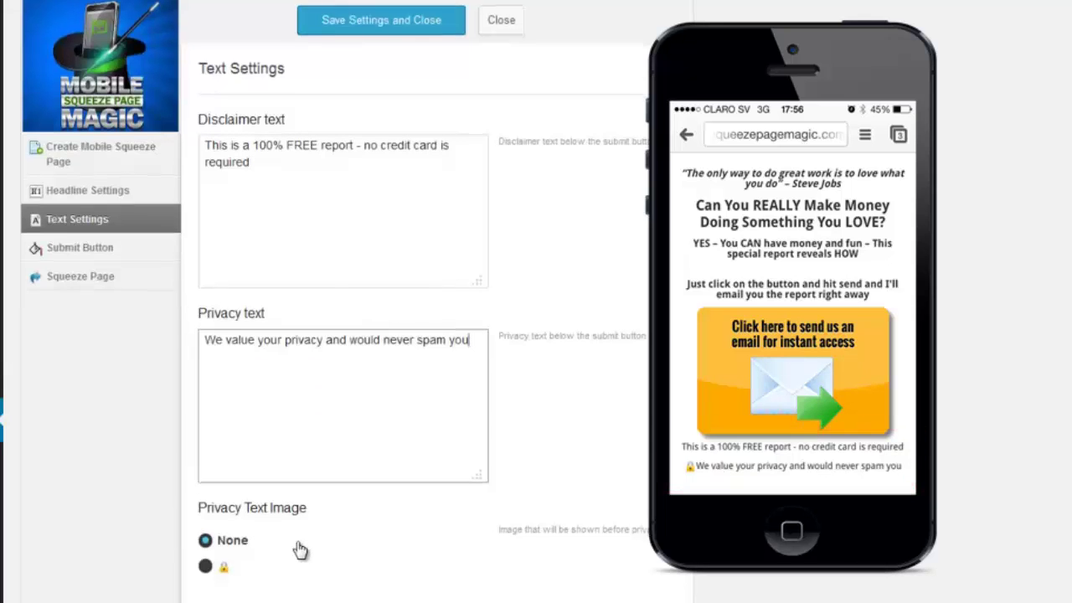
Step: Choose the lock icon before the privacy text and leave the footer menu unset
scroll(299, 551, "down", 2)
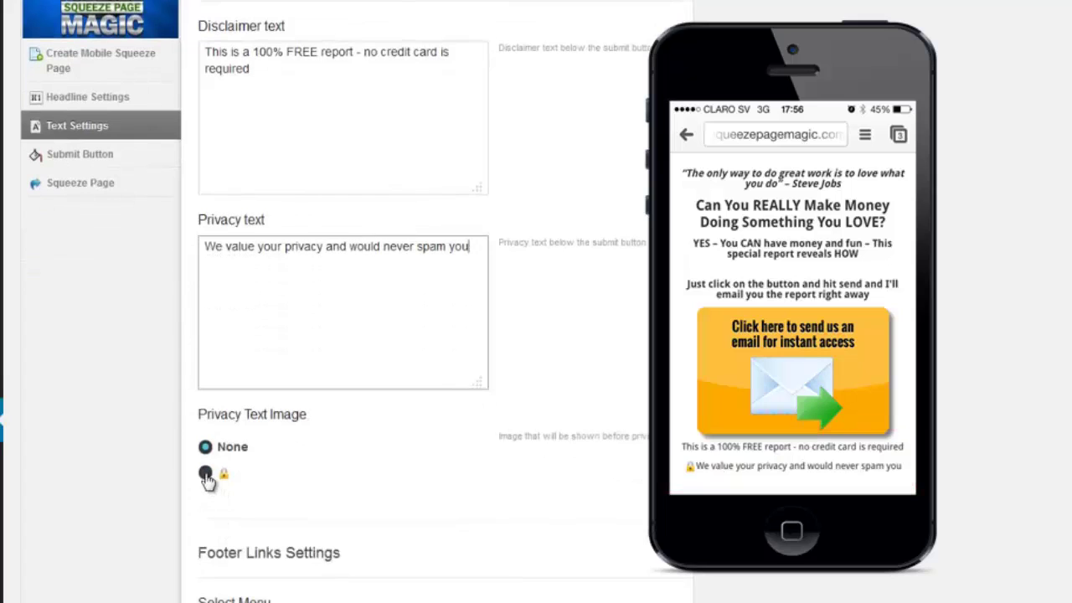
left_click(206, 474)
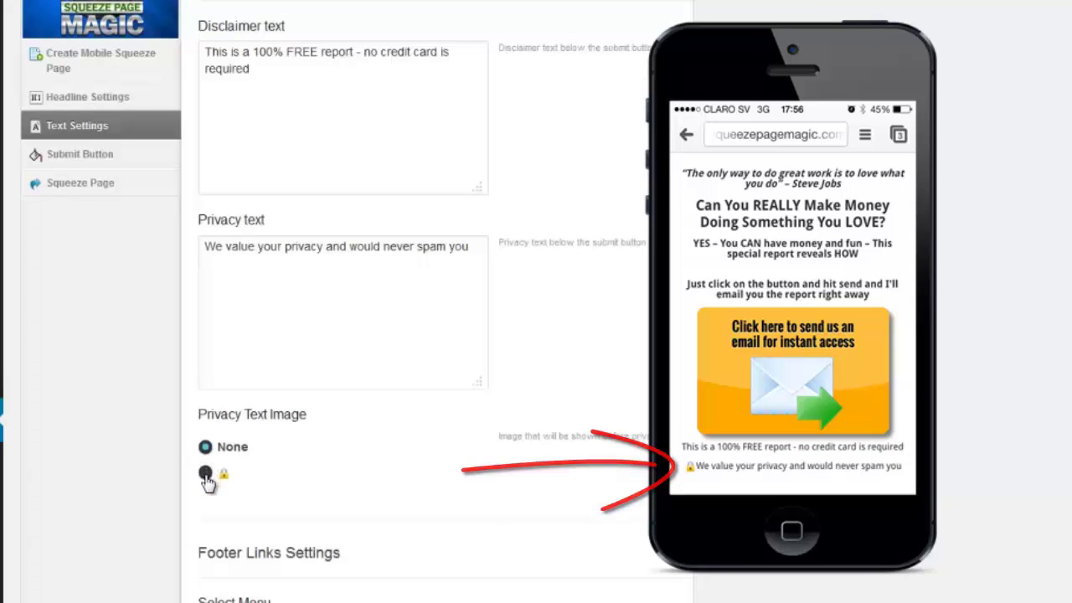
scroll(276, 466, "down", 1)
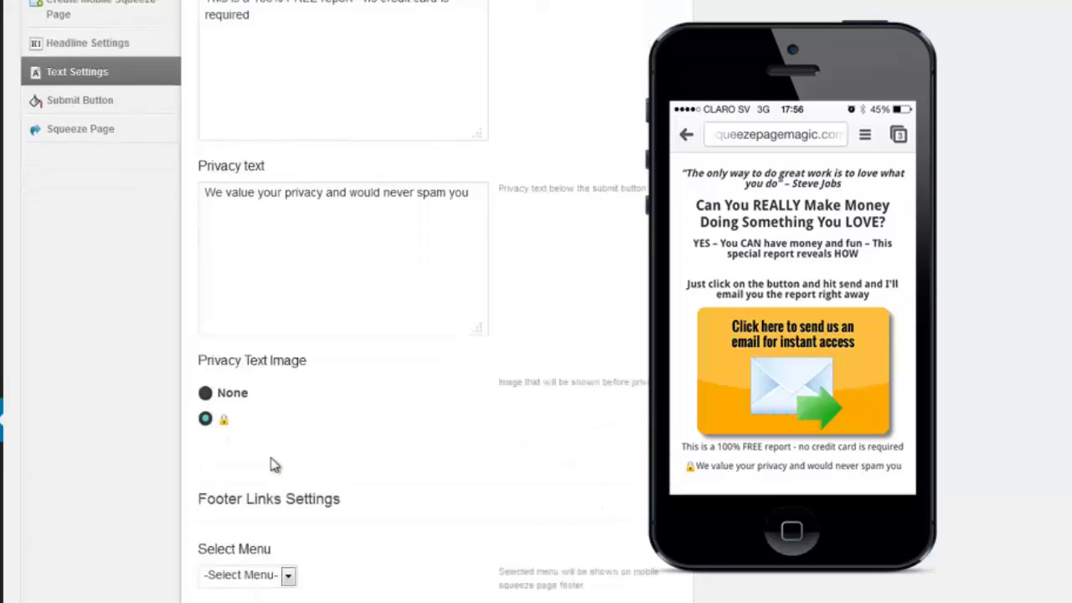
scroll(281, 469, "down", 2)
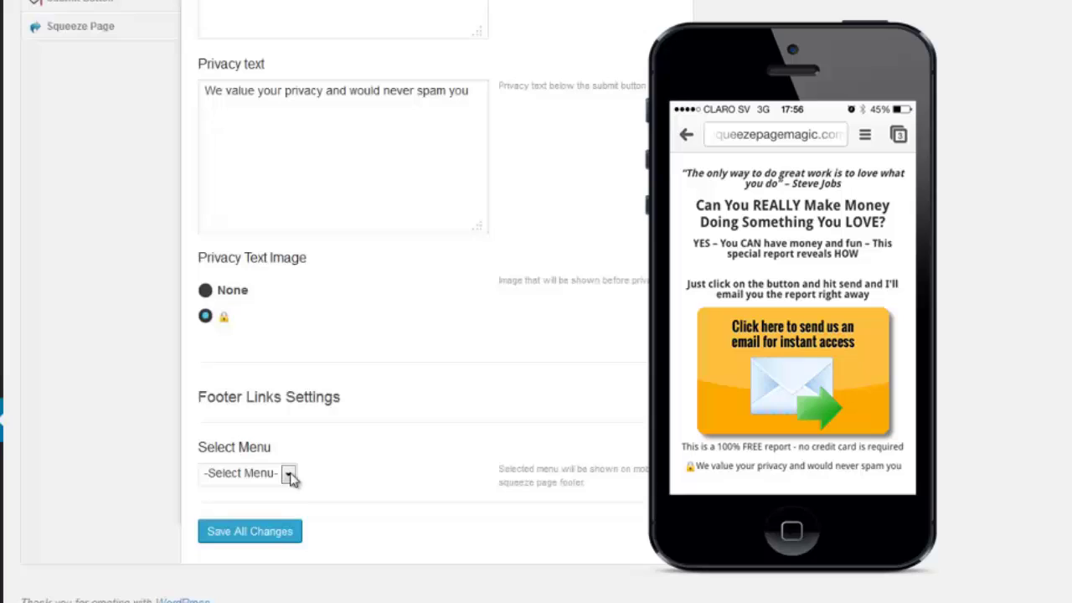
left_click(289, 476)
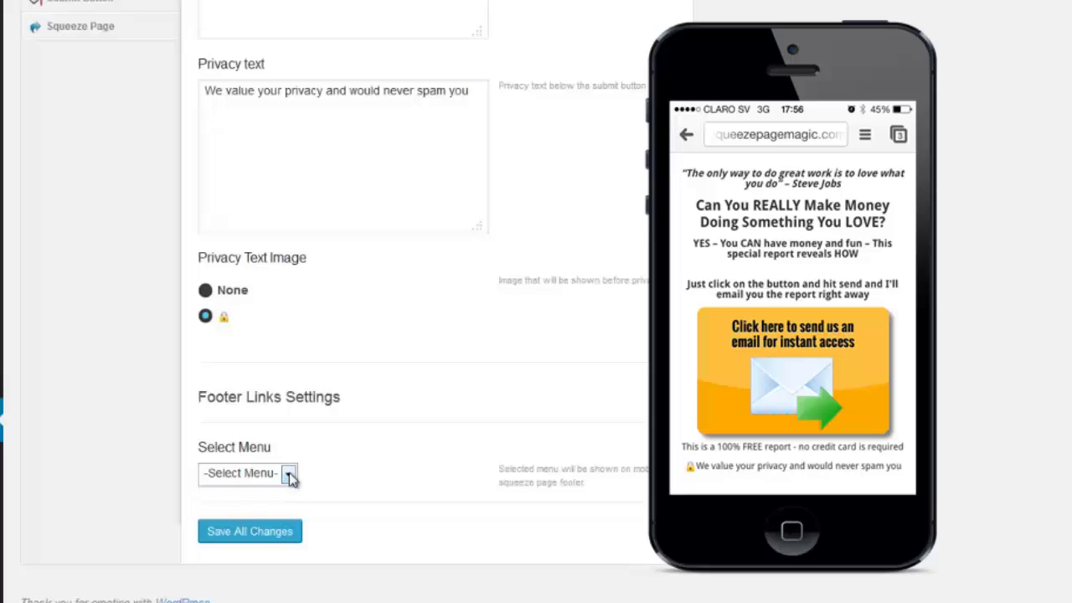
left_click(355, 463)
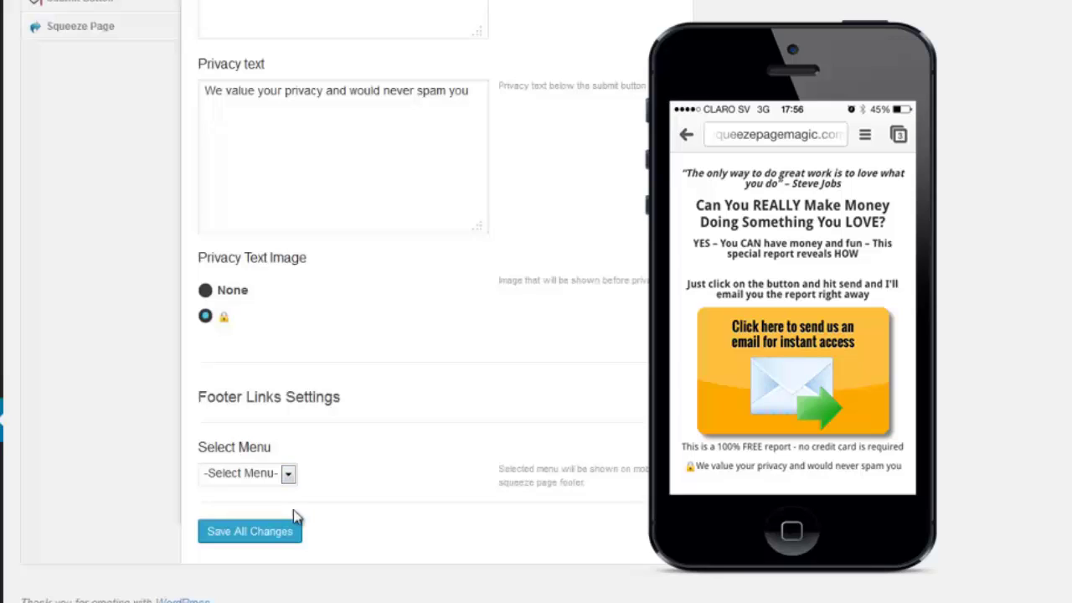
Step: Save the text settings and set the submit button background colour to orange #ffaa00
left_click(293, 513)
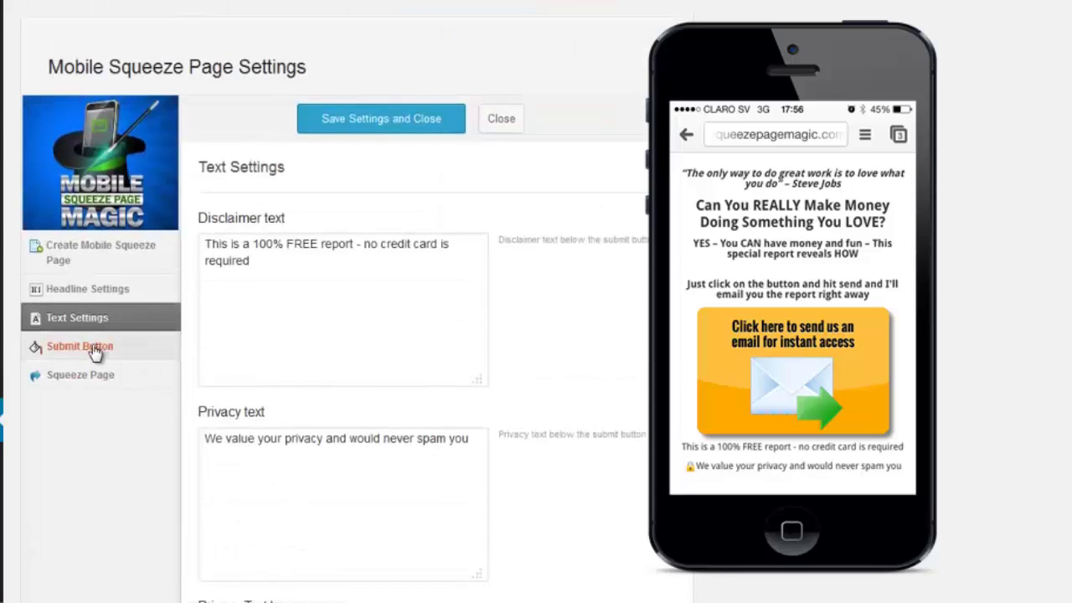
left_click(94, 349)
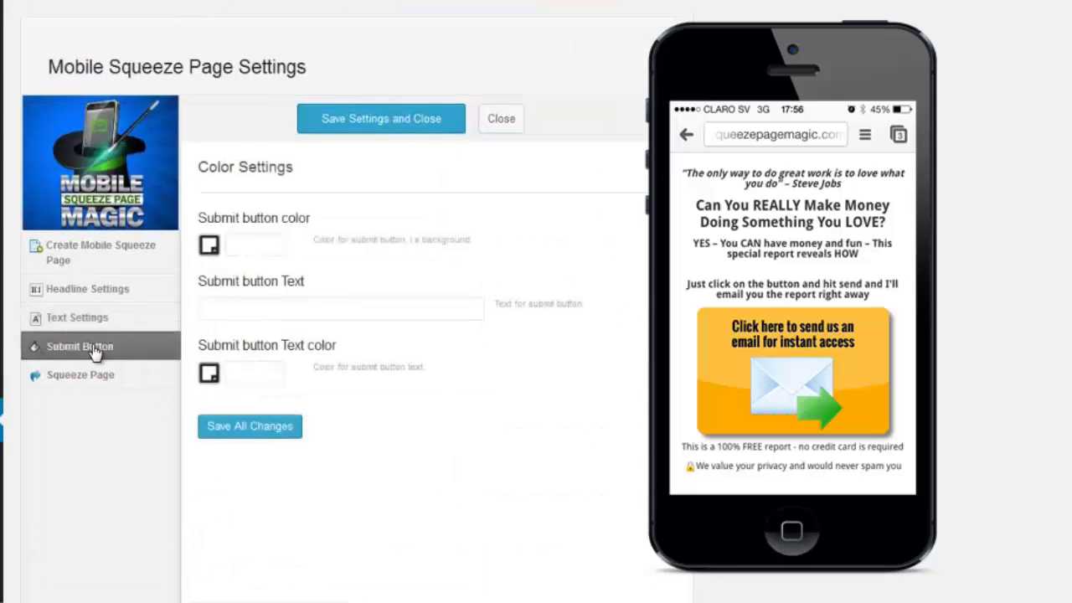
left_click(209, 245)
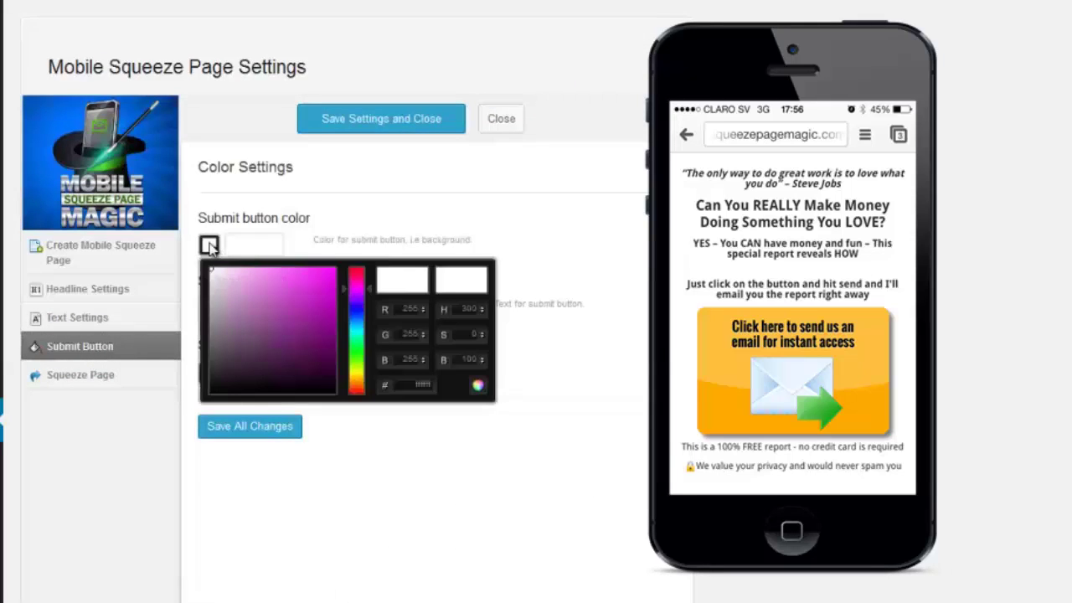
left_click_drag(357, 289, 355, 355)
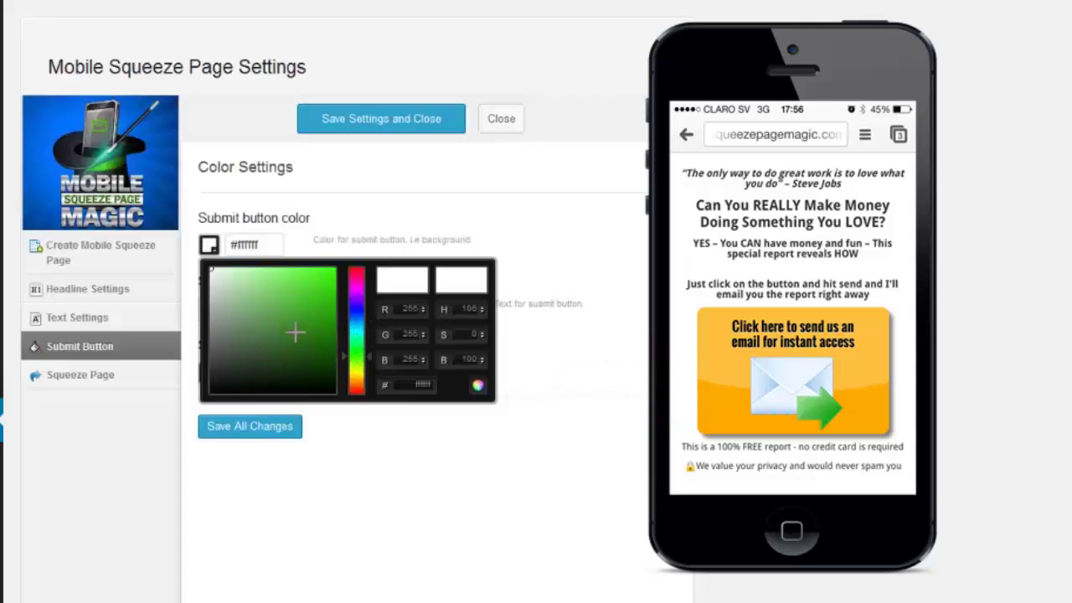
left_click(416, 383)
type("000000")
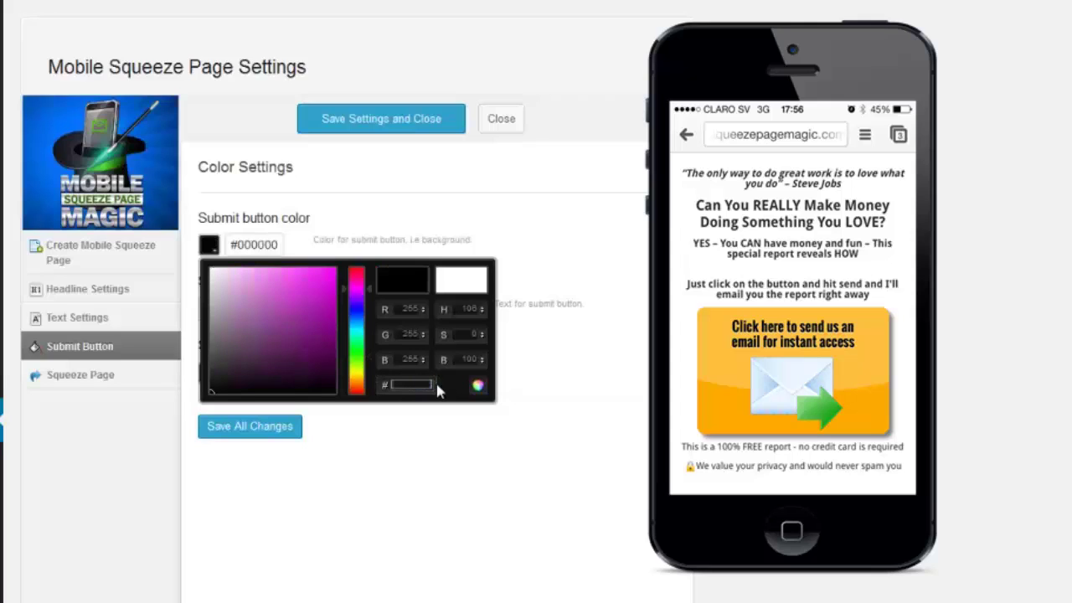
type("ffaa00")
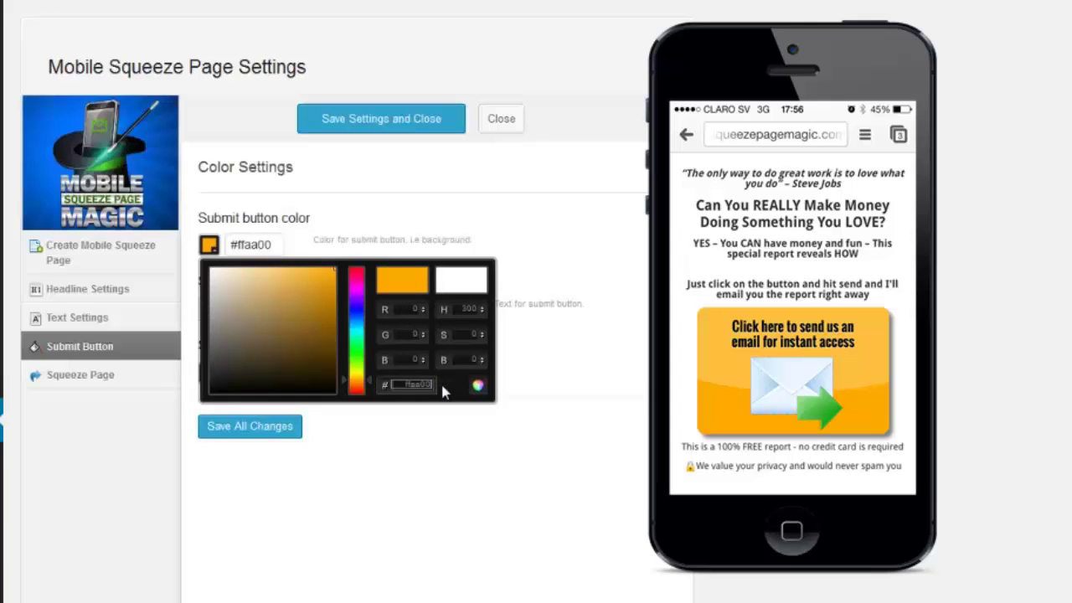
left_click(232, 304)
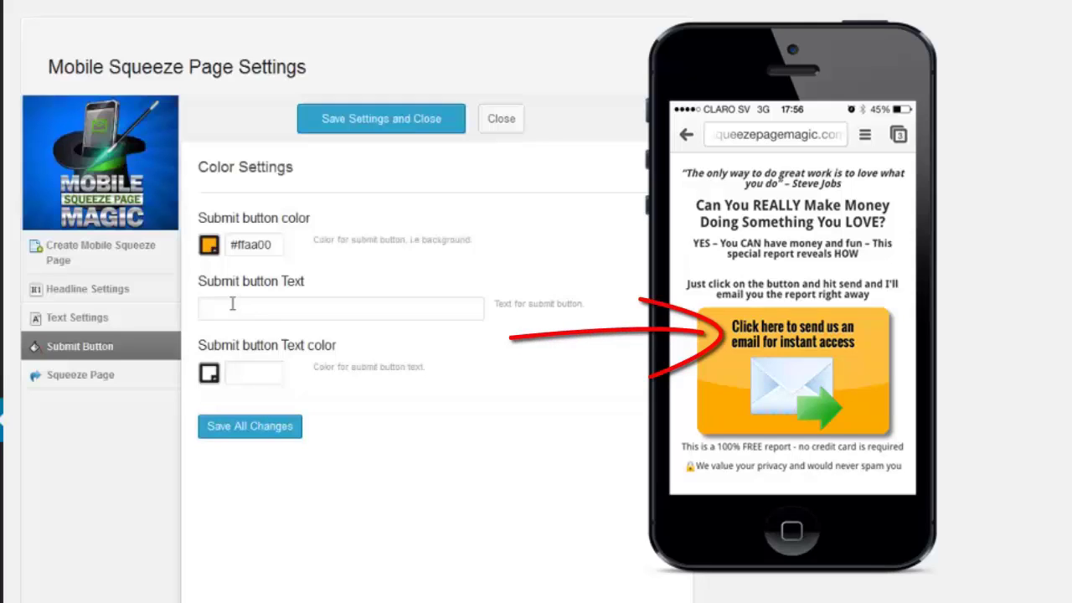
Step: Set the button text to 'Click here to send us an email for instant access' in black
type("Click here to send us an email for instant access")
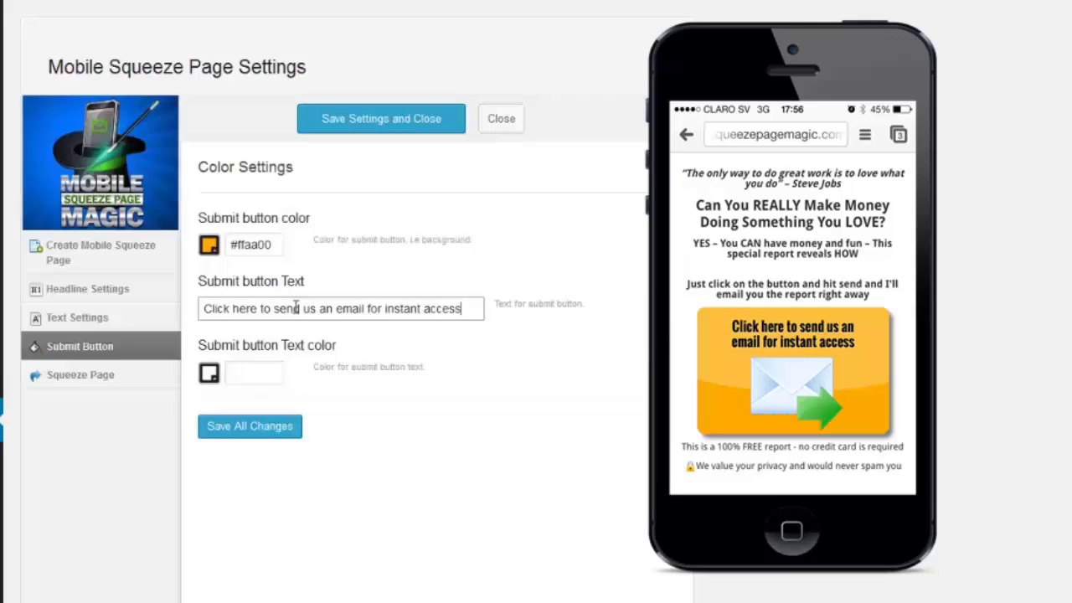
left_click(210, 373)
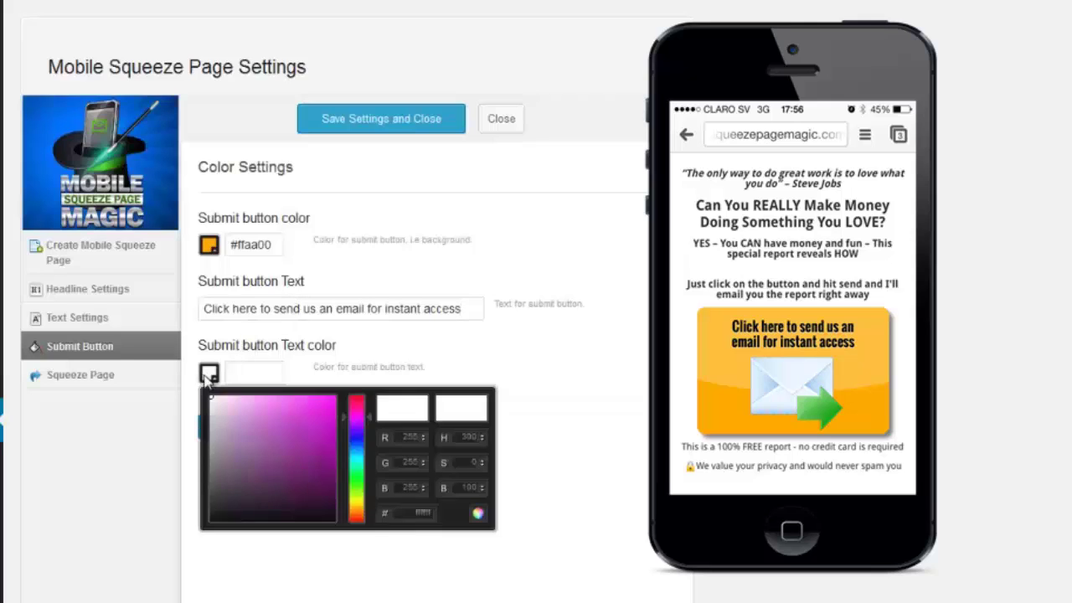
left_click(248, 444)
left_click_drag(301, 508, 302, 527)
left_click(329, 550)
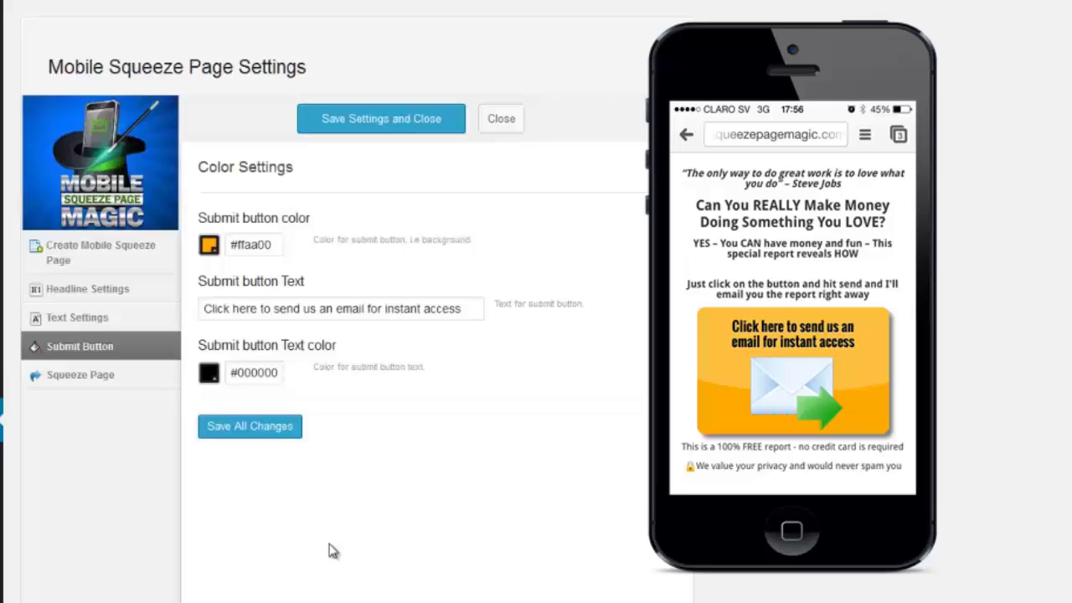
Step: In the Squeeze Page settings, try the Device Type options and leave it on Both
left_click(100, 377)
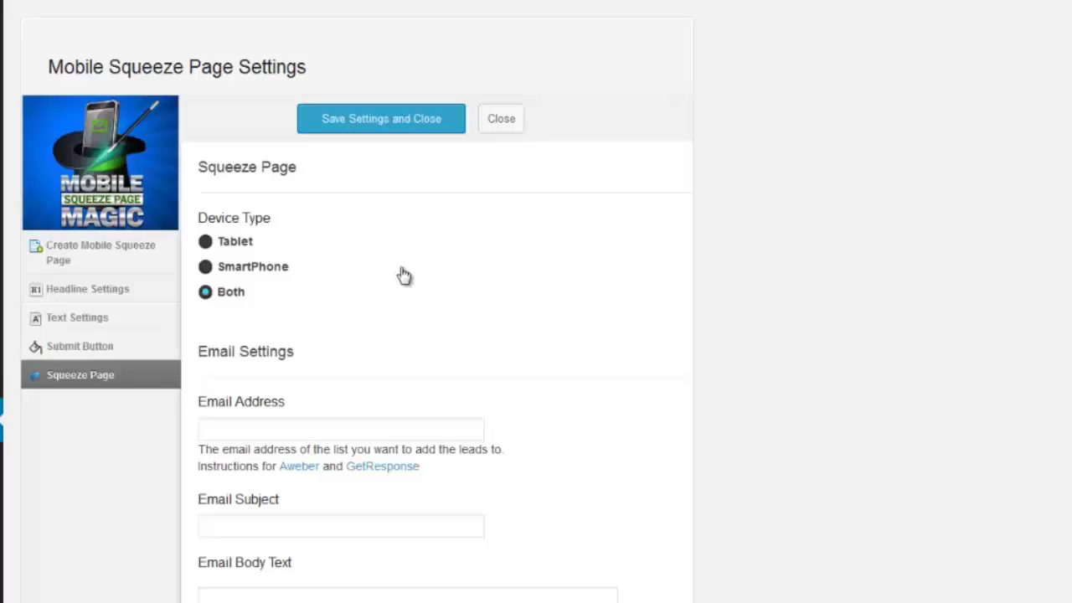
left_click(206, 241)
left_click(206, 268)
left_click(206, 293)
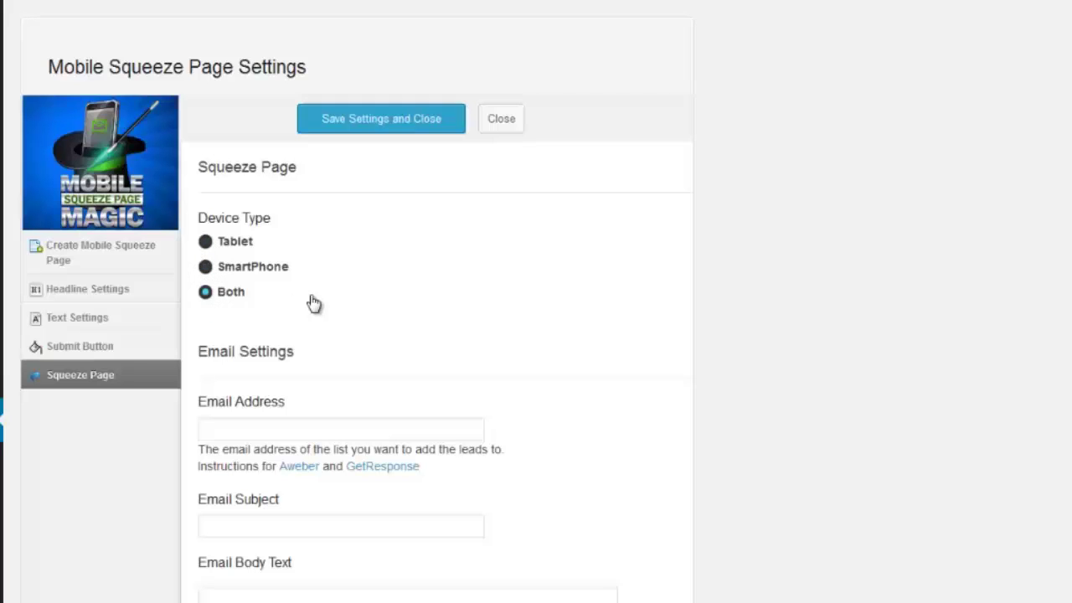